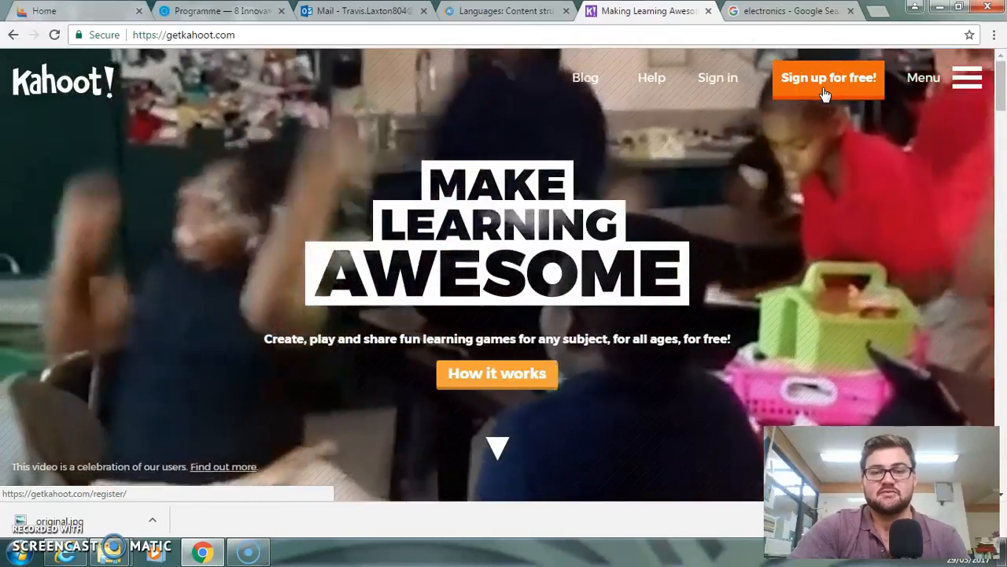
Step: Sign in to the existing Kahoot account
left_click(759, 107)
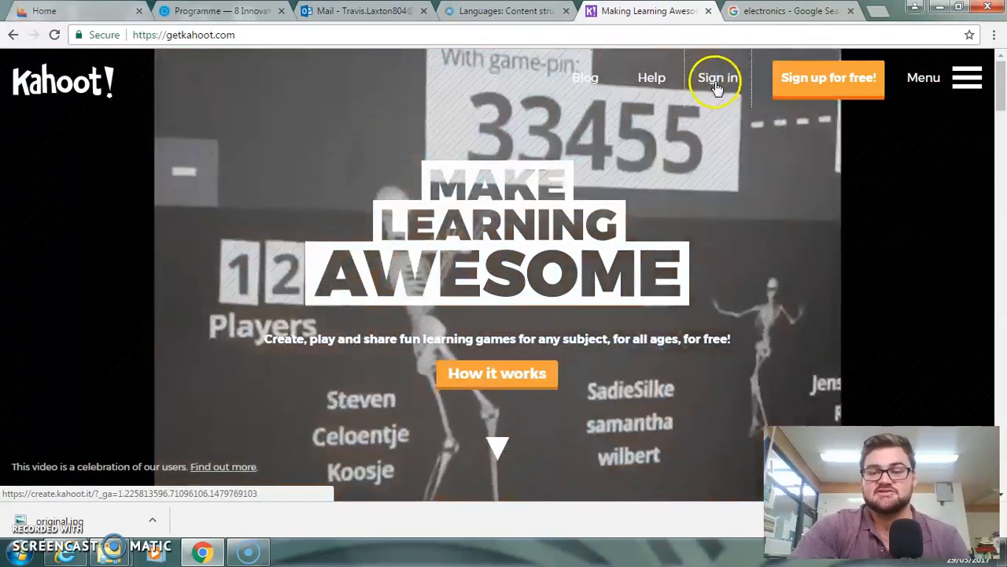
left_click(716, 81)
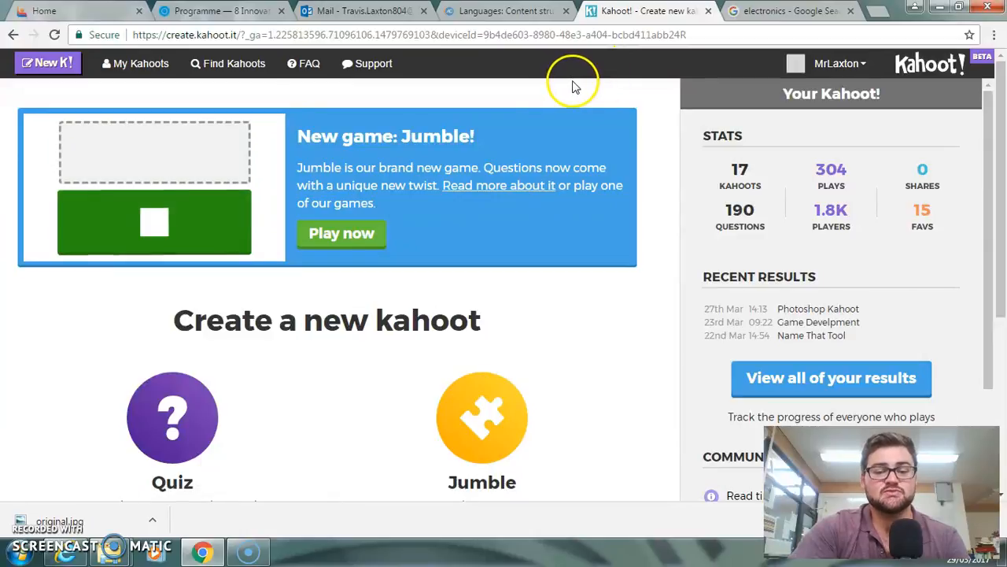
Step: Look through the list of kahoots already created in the account
left_click(145, 69)
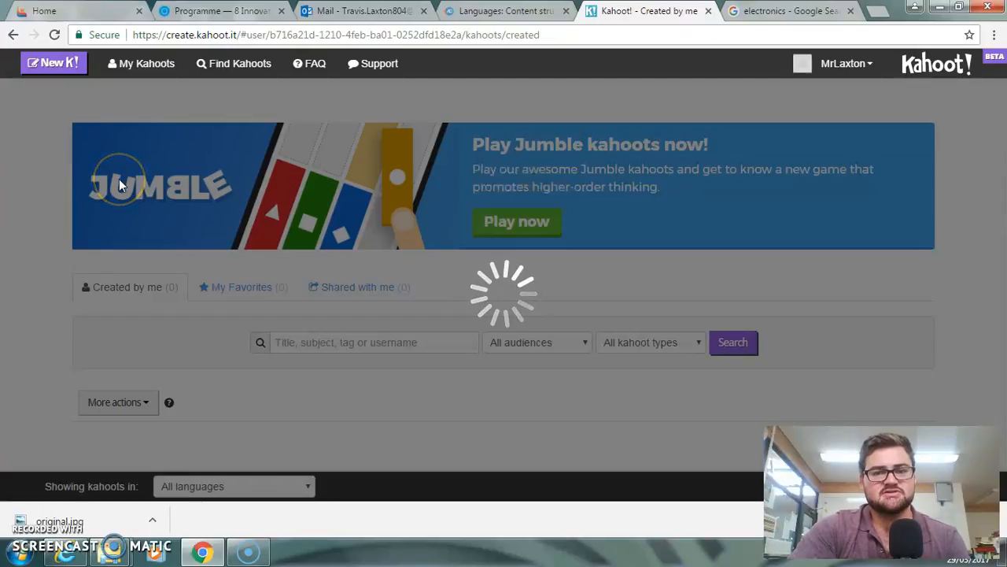
scroll(165, 175, "down", 5)
scroll(166, 175, "down", 8)
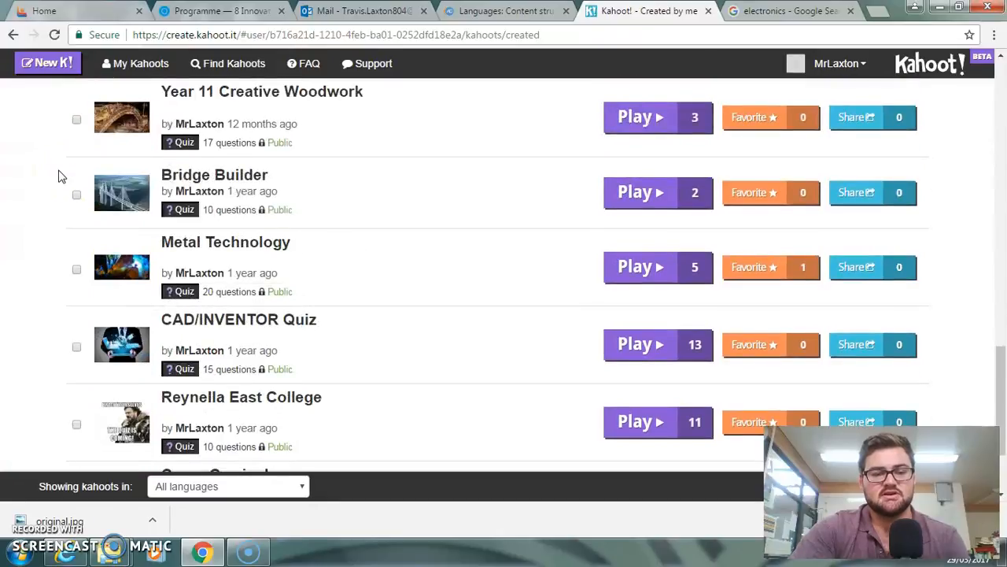
scroll(60, 176, "up", 8)
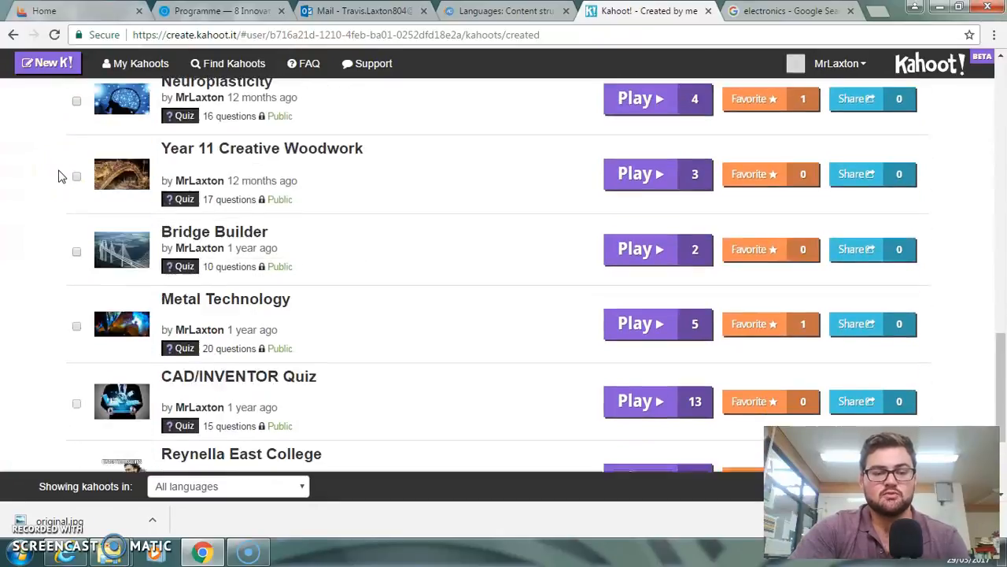
scroll(60, 176, "up", 3)
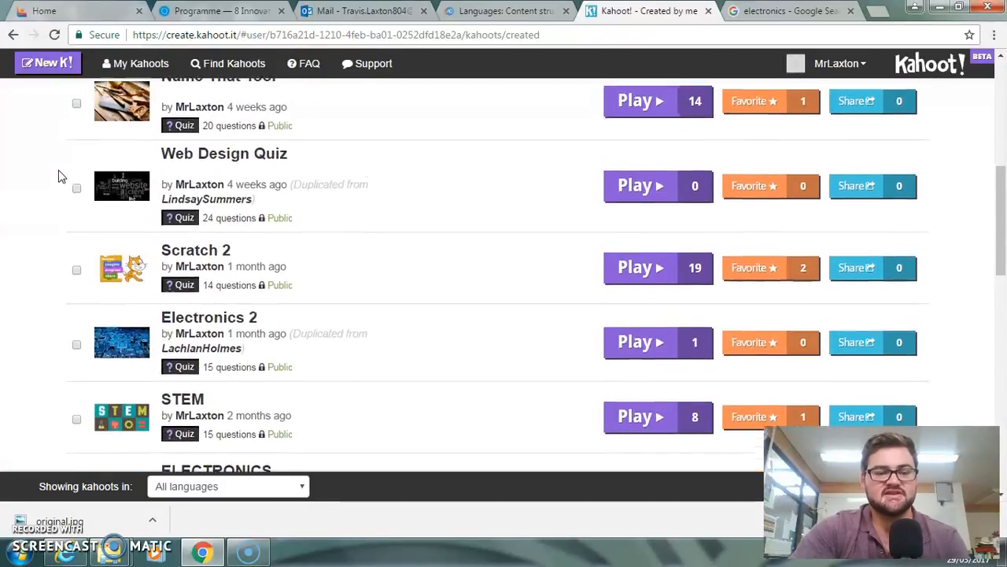
left_click(27, 172)
scroll(28, 172, "up", 3)
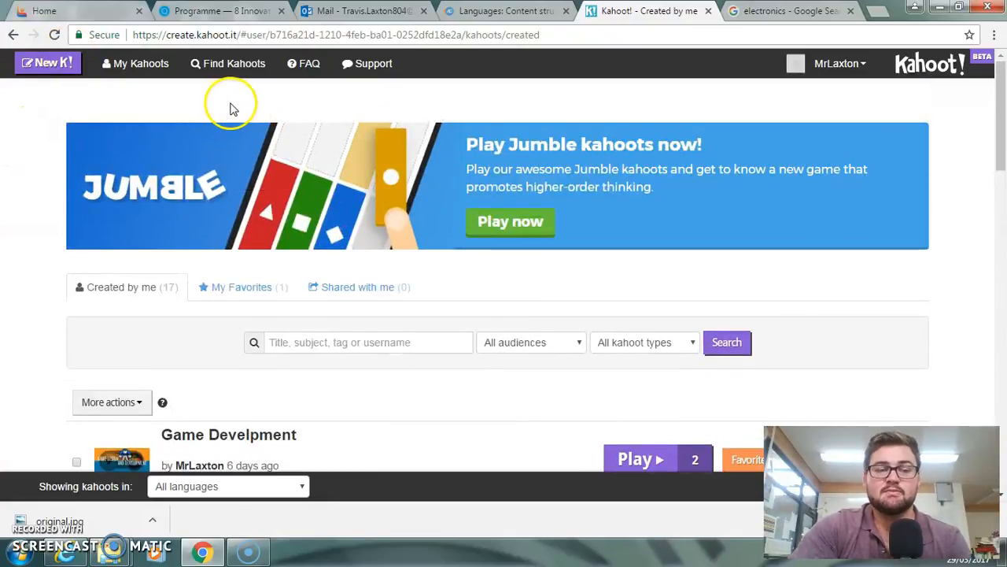
Step: Start a new kahoot of the Quiz type and delete the unsaved draft
left_click(48, 64)
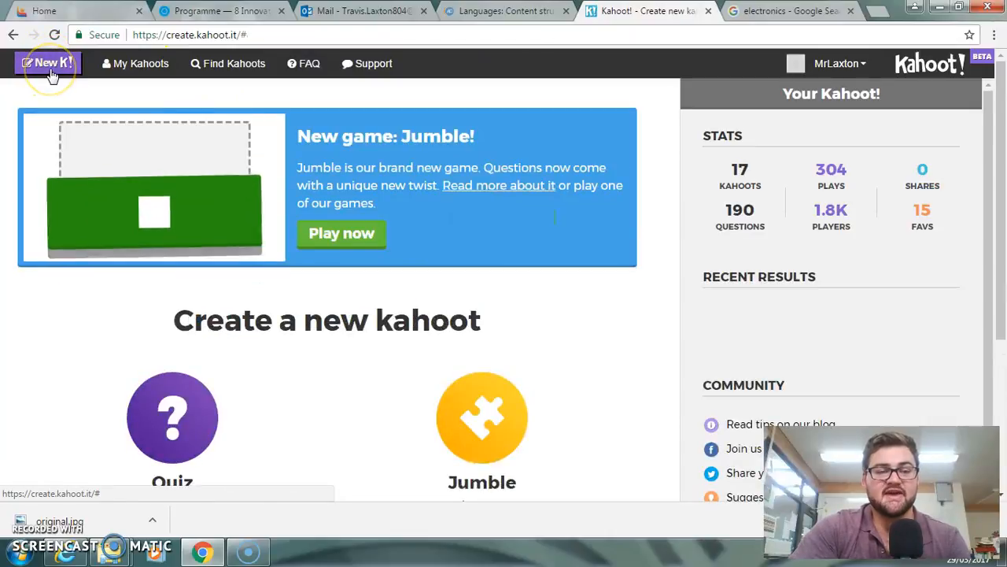
scroll(327, 236, "down", 2)
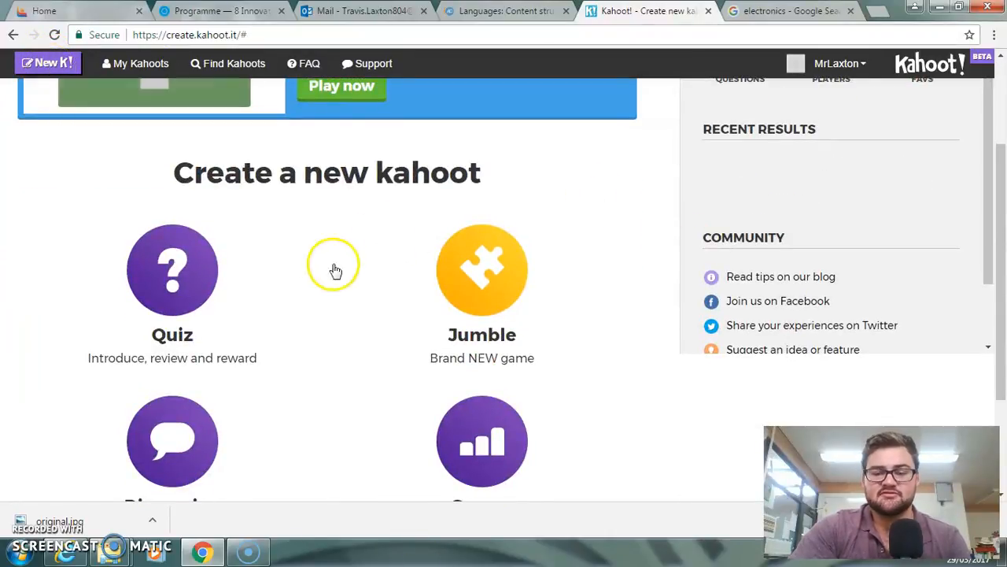
left_click(199, 269)
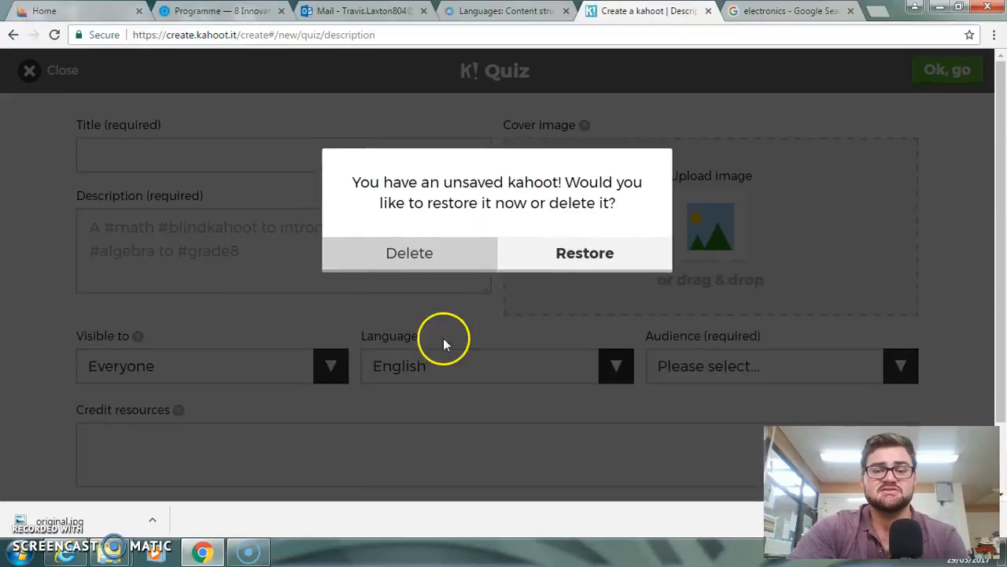
left_click(462, 254)
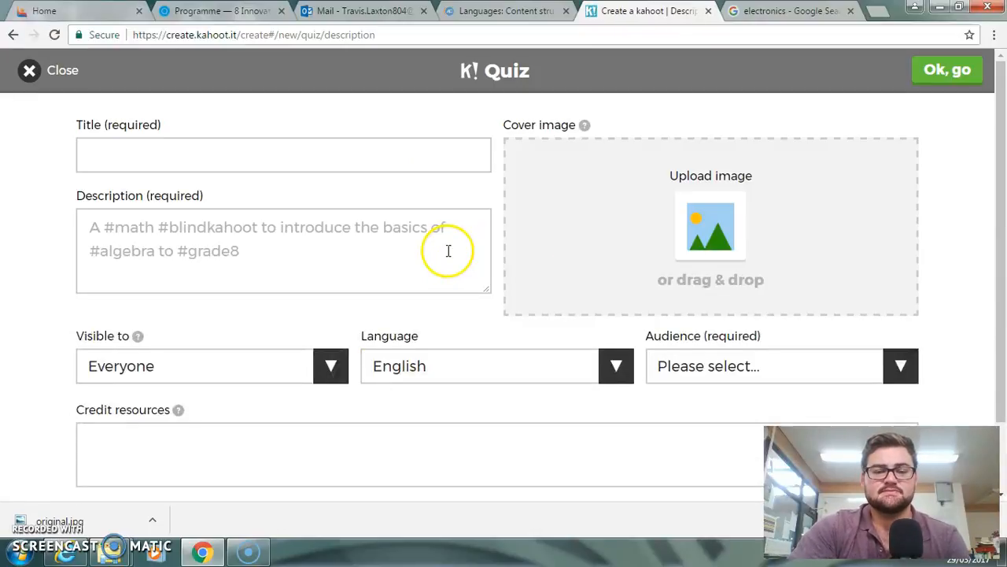
Step: Give the quiz the title "Electronics" and the description "#Electronics"
left_click(270, 153)
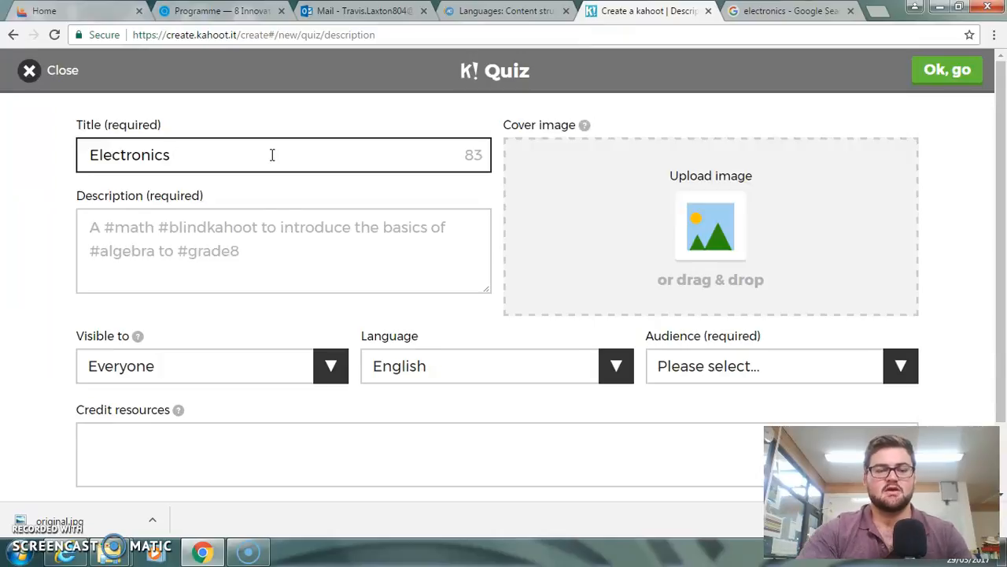
left_click(215, 283)
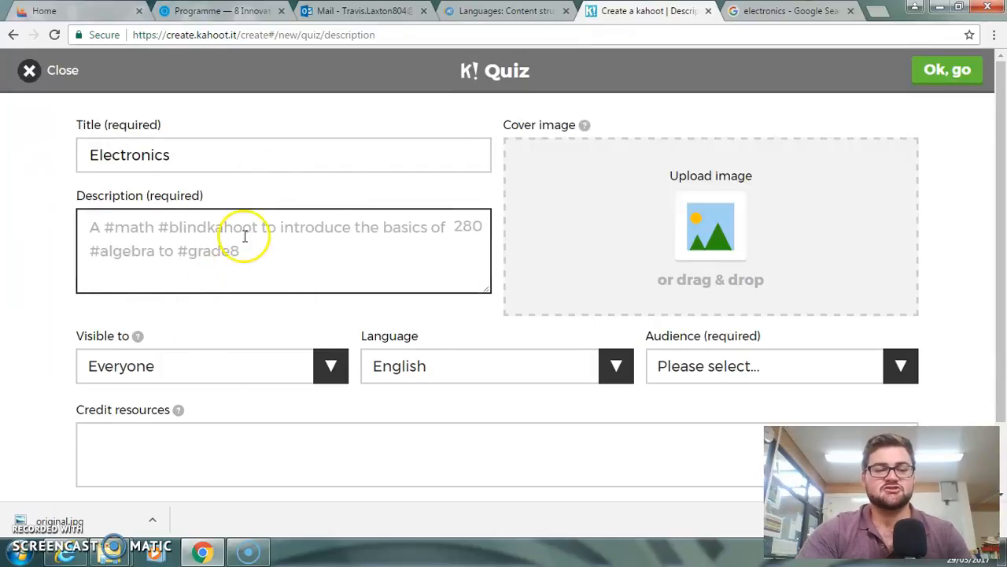
type("#Electronics")
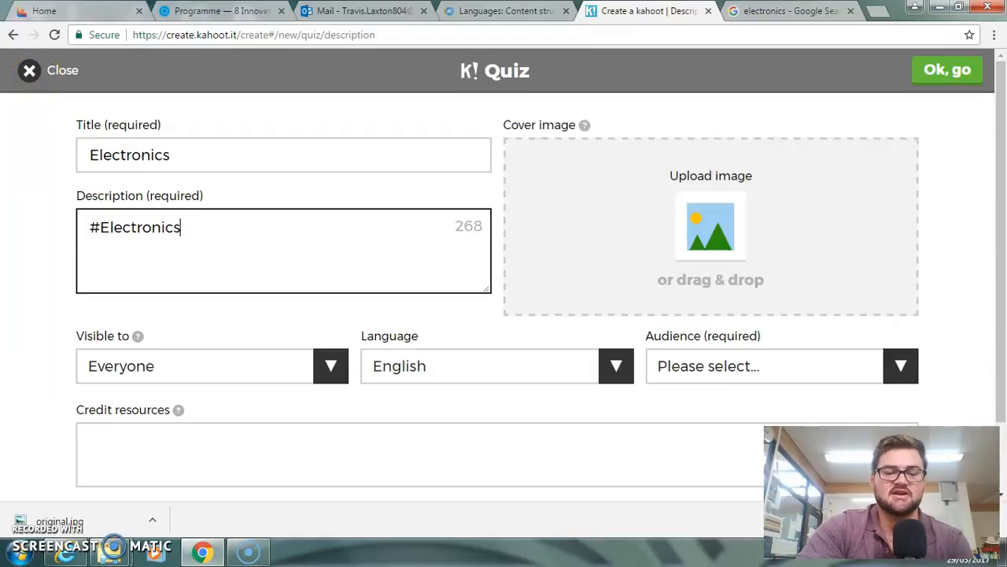
Step: Set the quiz's audience to School
scroll(71, 260, "down", 1)
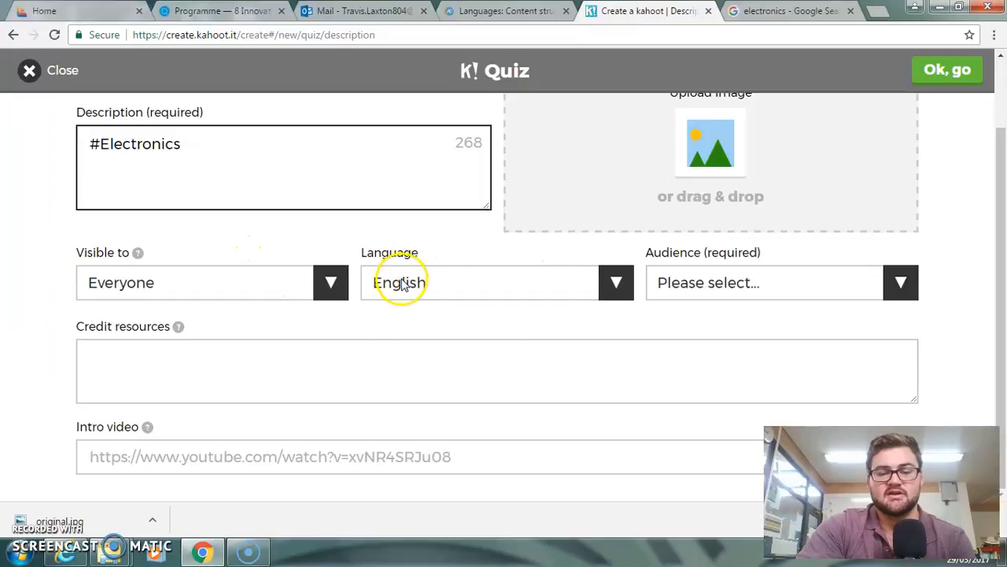
left_click(889, 291)
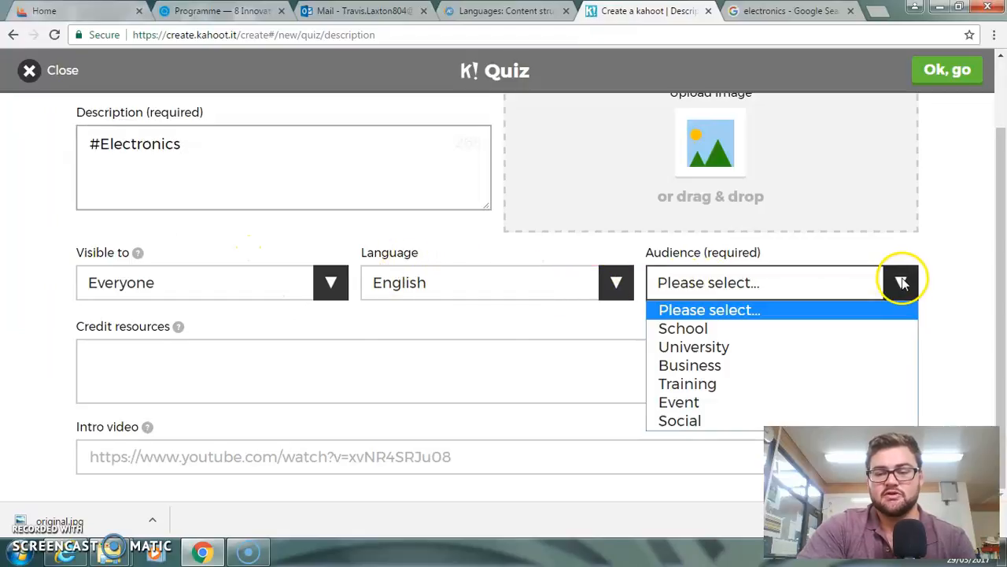
left_click(728, 335)
Step: Add original.jpg from the Electronics K pictures folder as the quiz's cover image
scroll(191, 281, "up", 2)
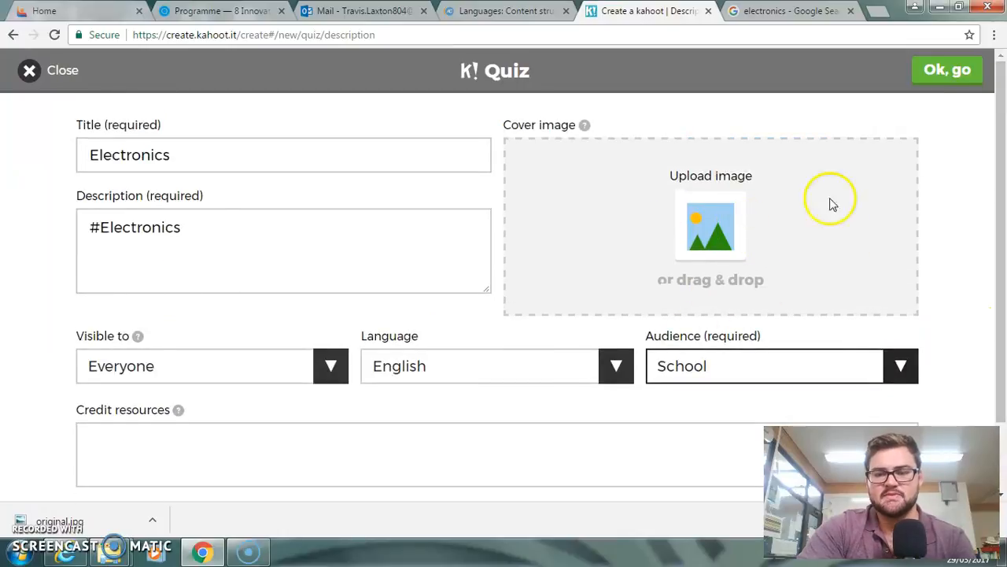
left_click(115, 551)
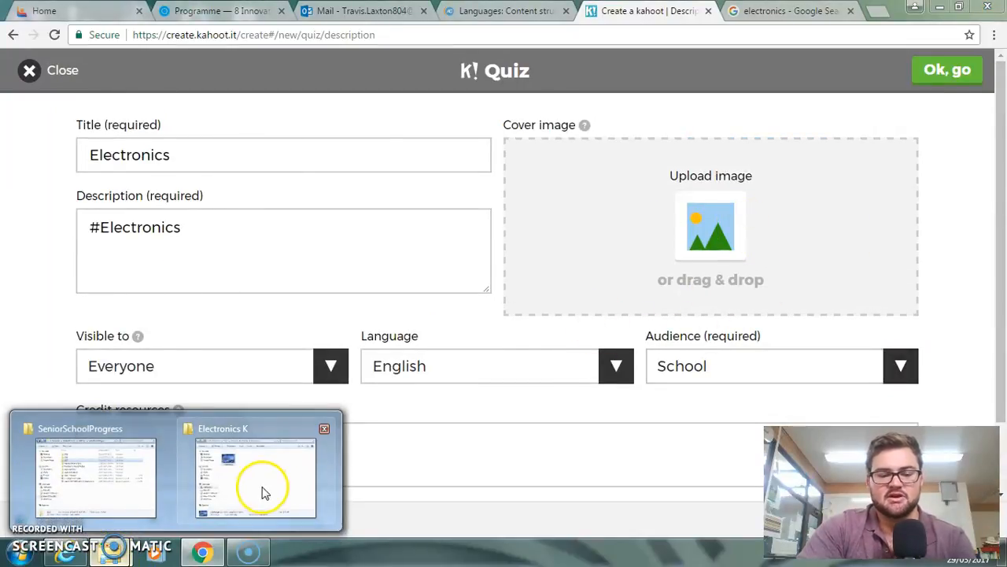
left_click(263, 429)
left_click_drag(618, 40, 297, 37)
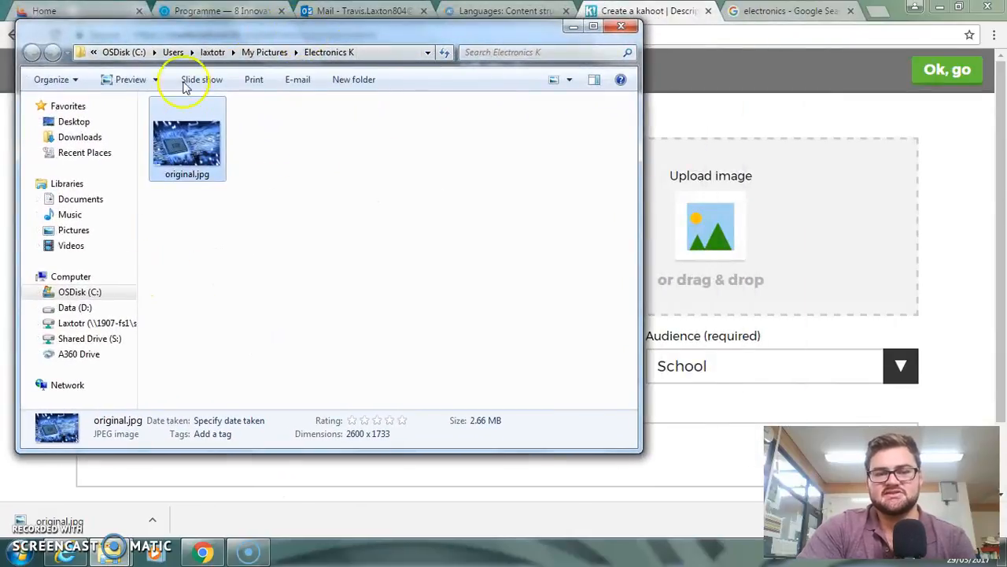
left_click_drag(178, 145, 842, 288)
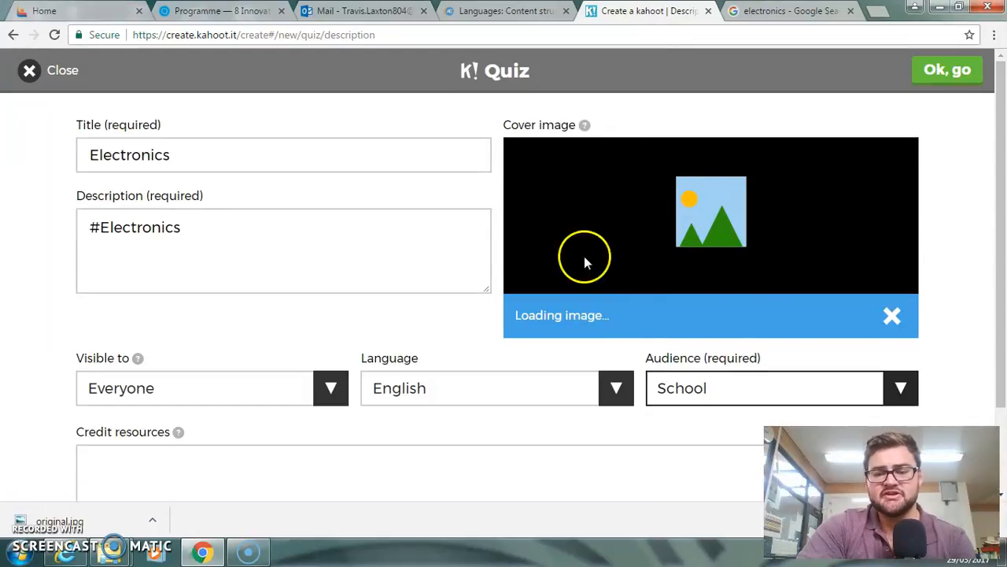
left_click(693, 249)
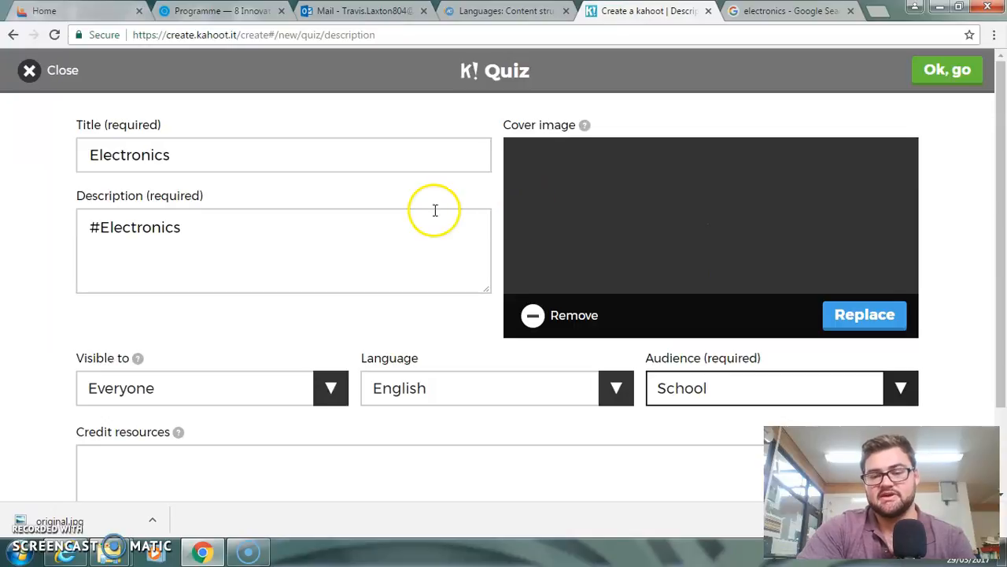
Step: Review the quiz details with credit resources and intro video left empty, and accept them
scroll(434, 209, "down", 1)
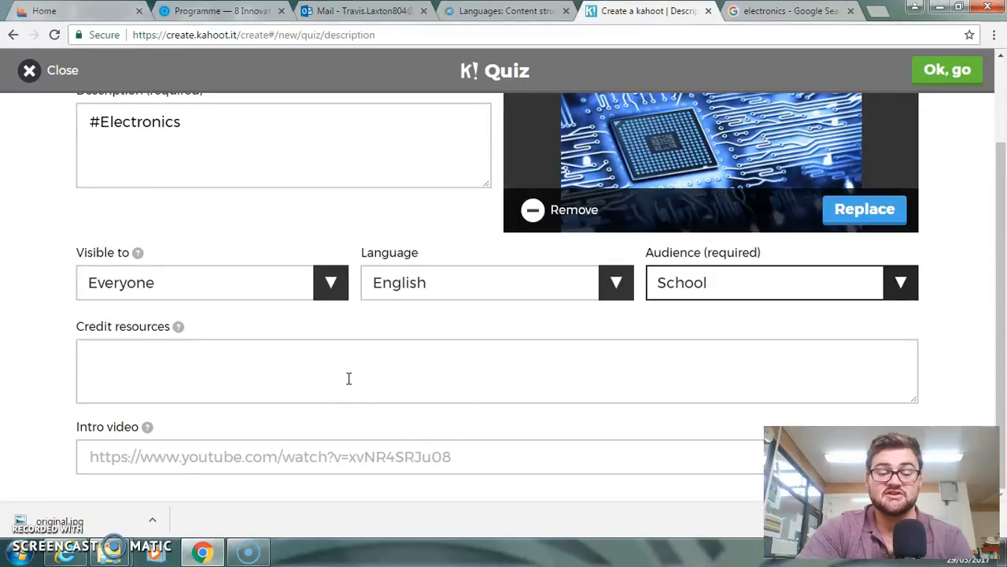
scroll(253, 450, "up", 1)
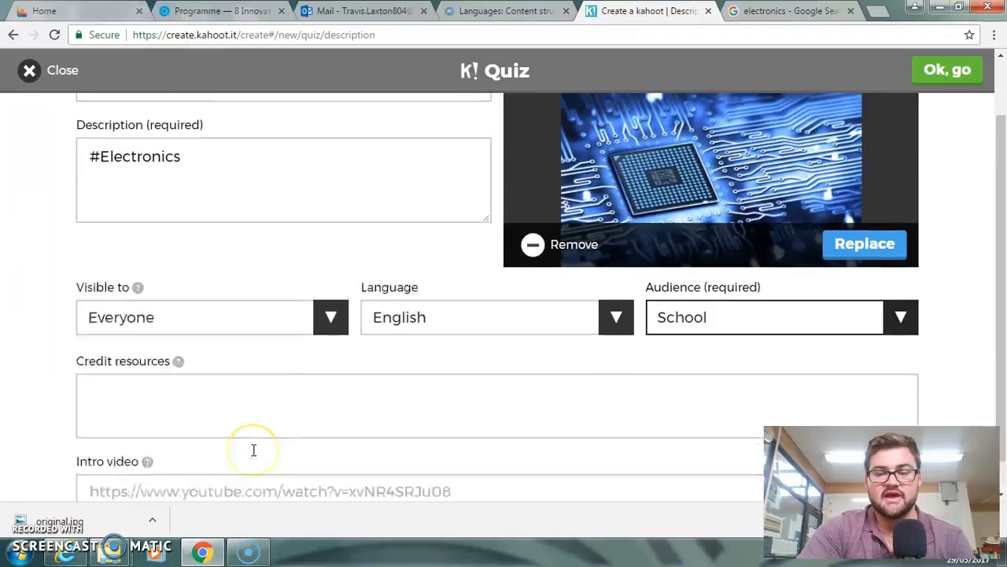
scroll(253, 450, "up", 2)
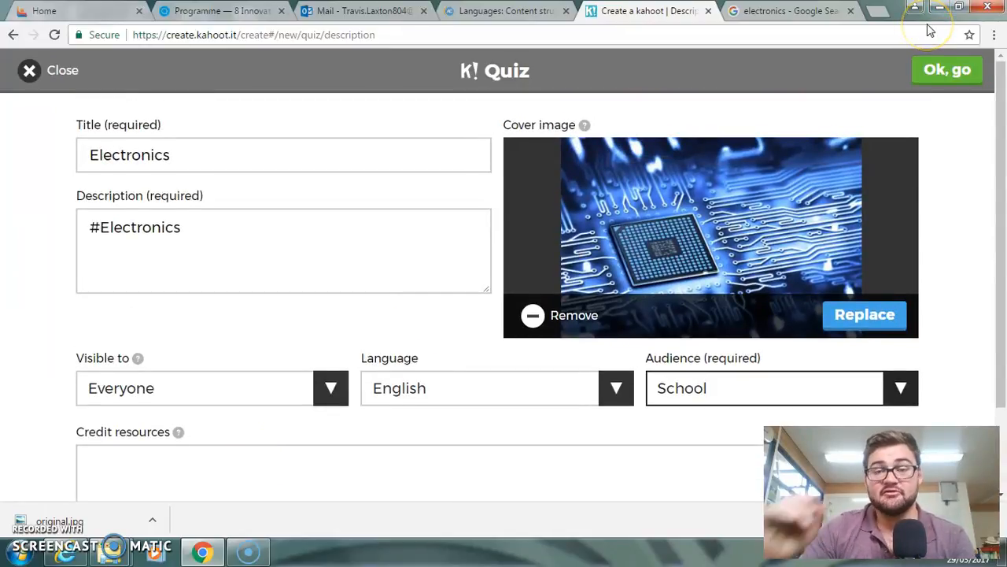
left_click(945, 81)
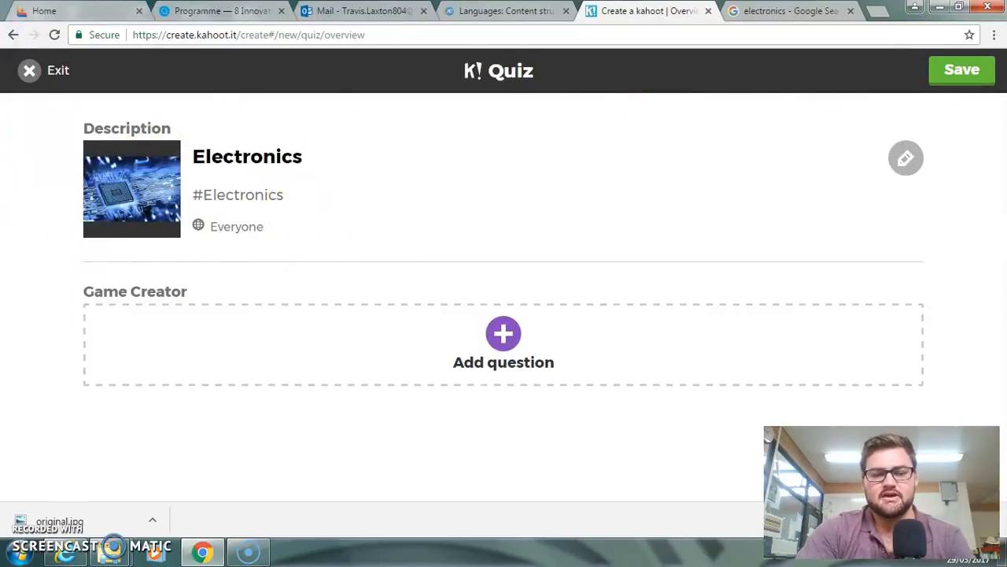
Step: Add the first question with the text "How Does A Resistor Work?"
left_click(506, 342)
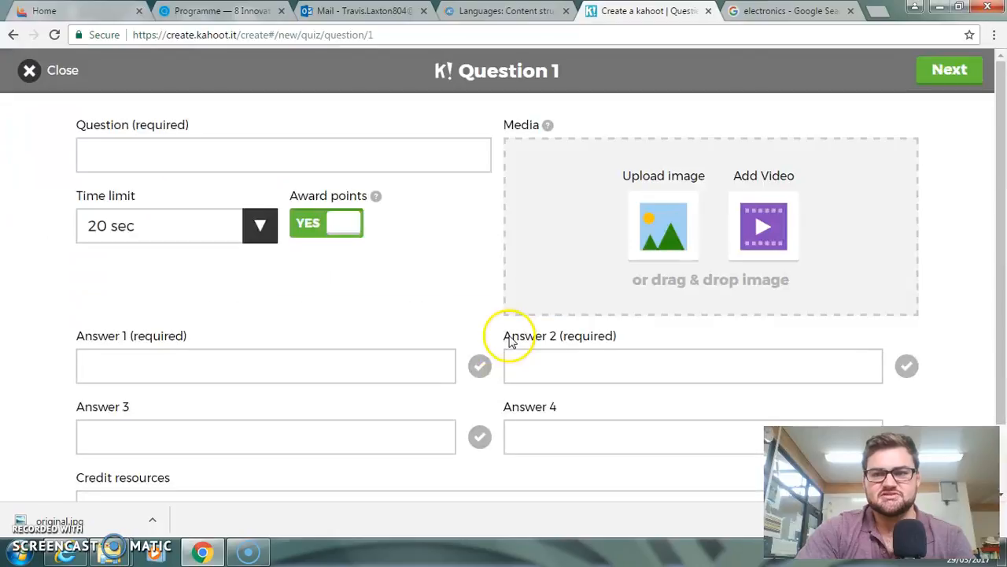
left_click(132, 151)
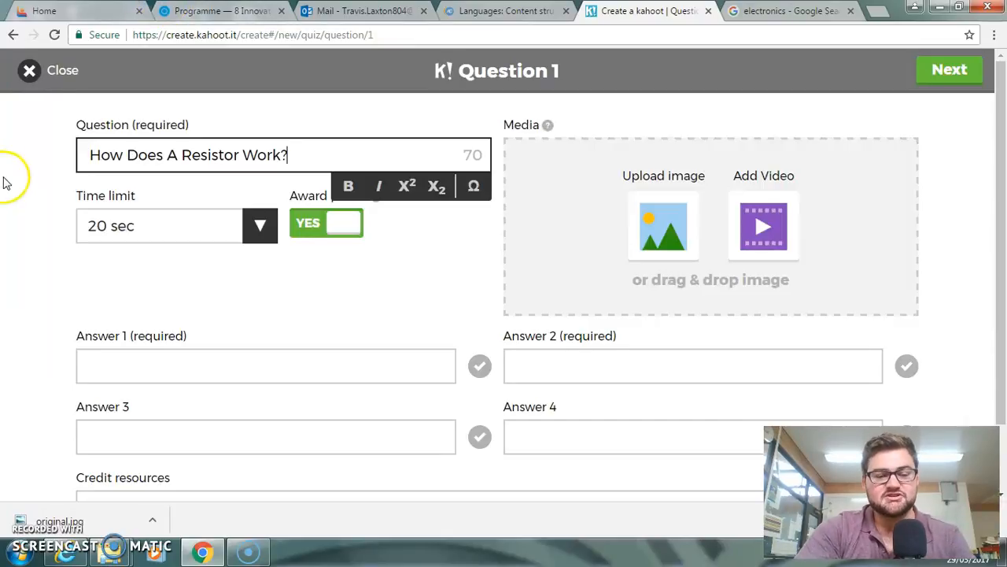
Step: Enter "It Resists Everything!" as answer 1 and "It limits the flow of electrons" as answer 2, marking answer 2 correct
scroll(7, 263, "down", 1)
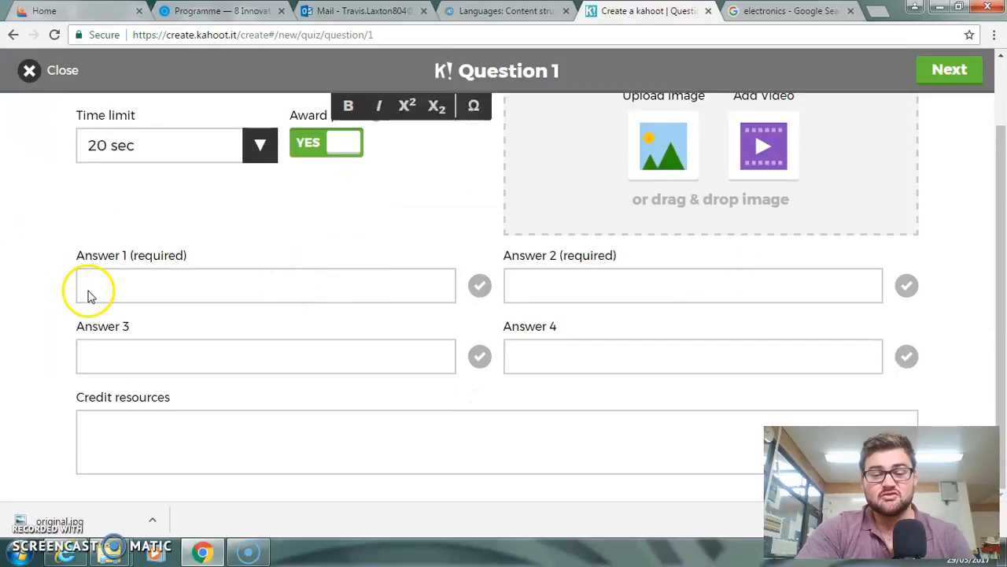
left_click(200, 288)
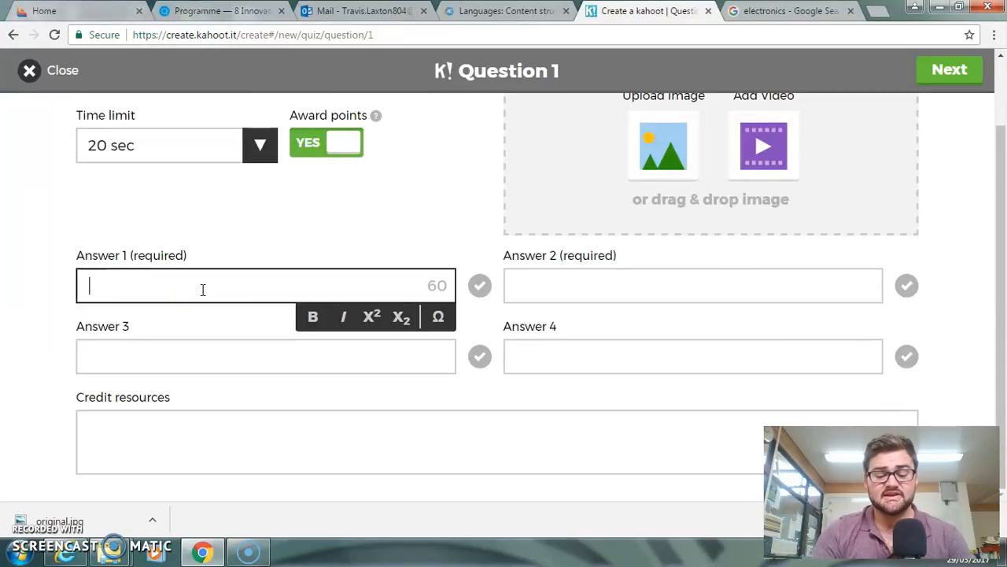
type("It Resists Everything!")
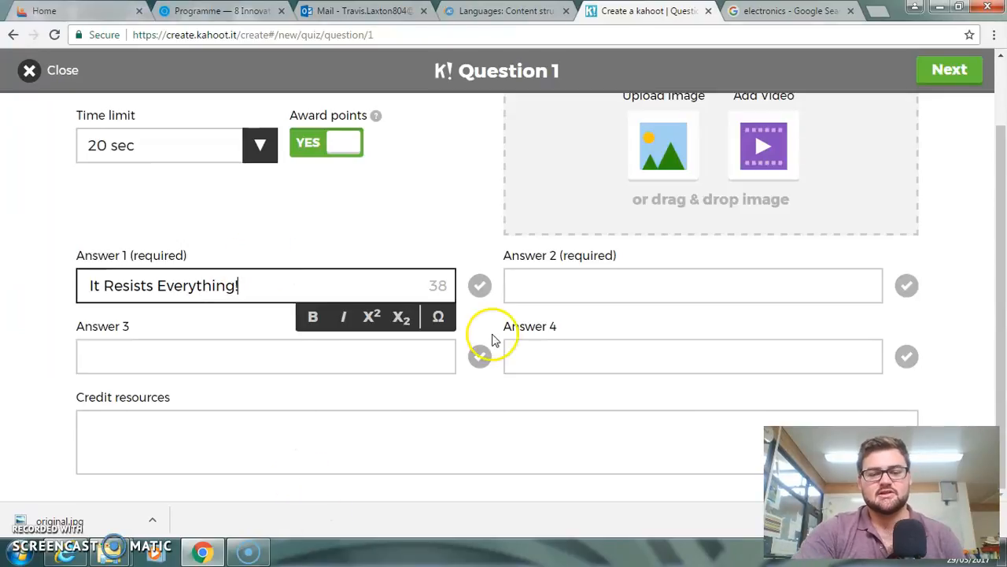
left_click(515, 284)
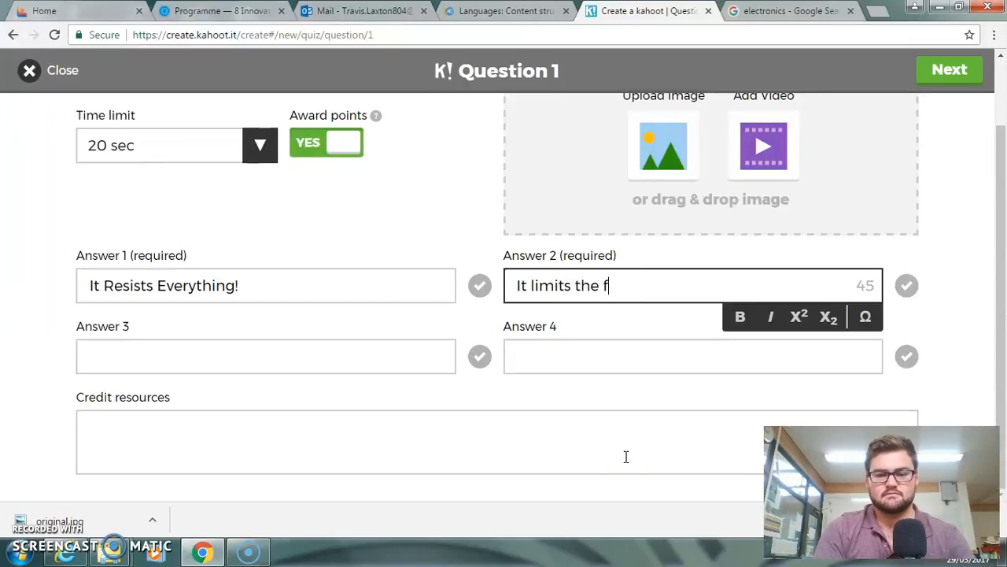
type("electrons")
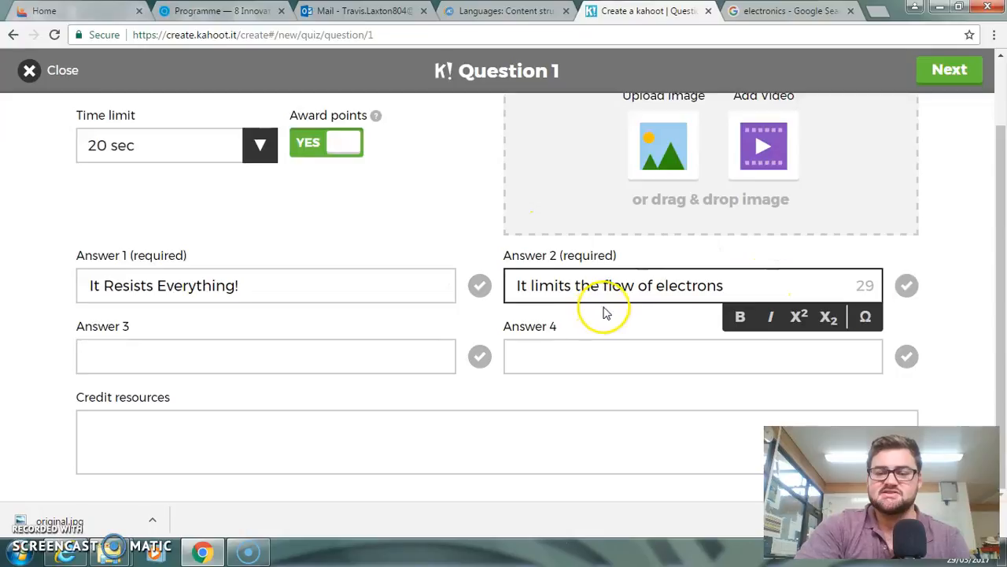
left_click(909, 287)
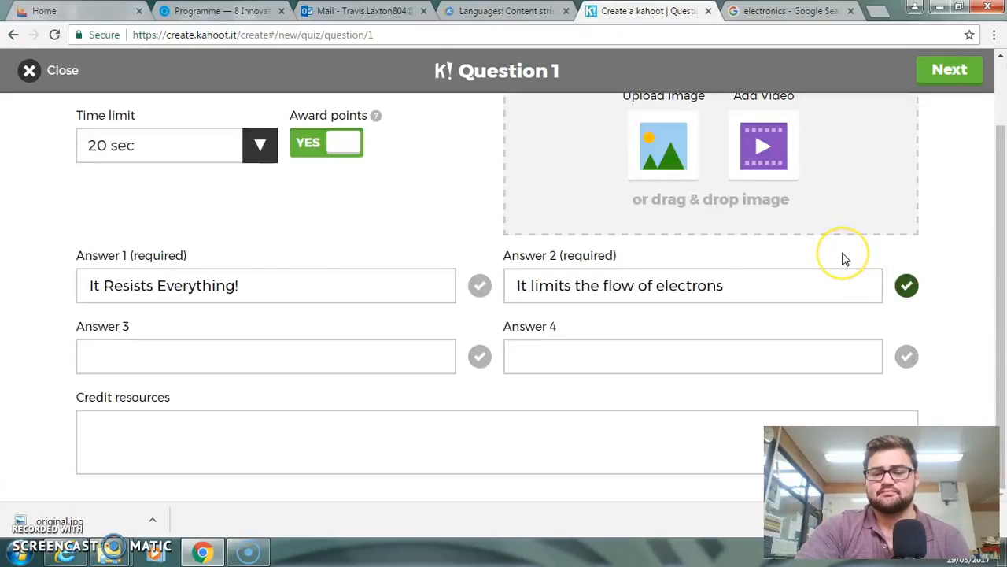
mouse_move(355, 115)
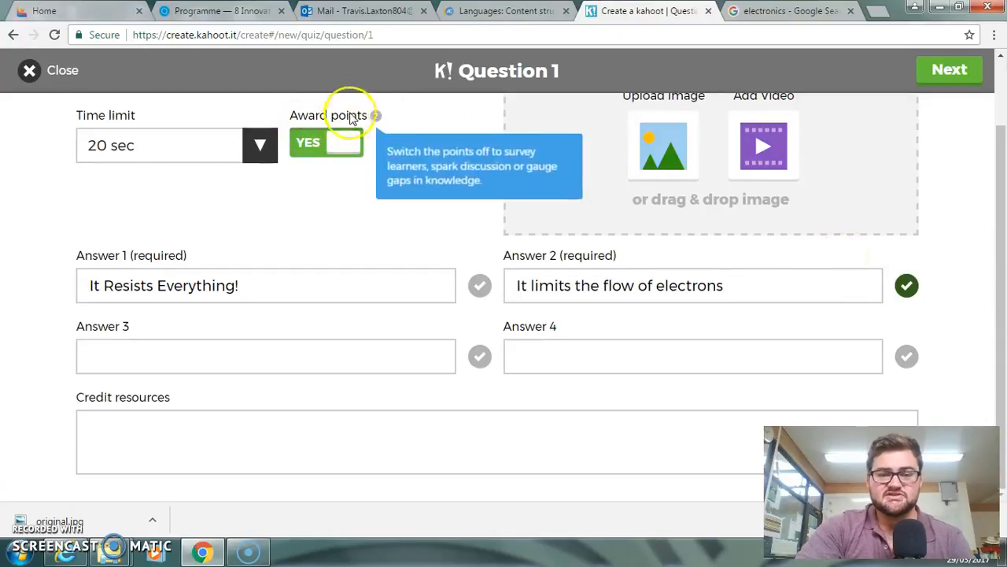
scroll(367, 196, "up", 1)
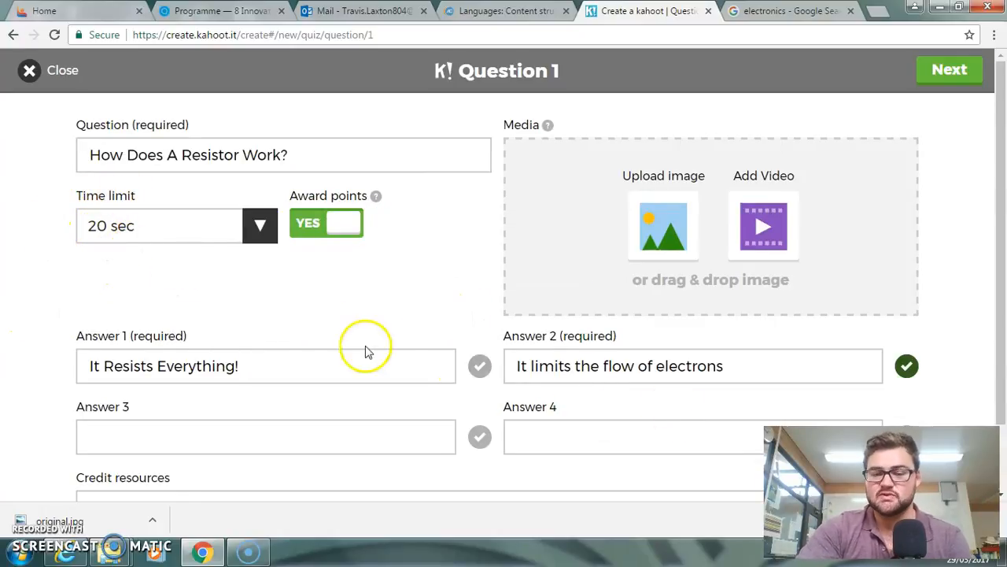
Step: Enter "It speeds up the electrons" as answer 3 and "It Shines like a LED" as answer 4
scroll(198, 286, "down", 1)
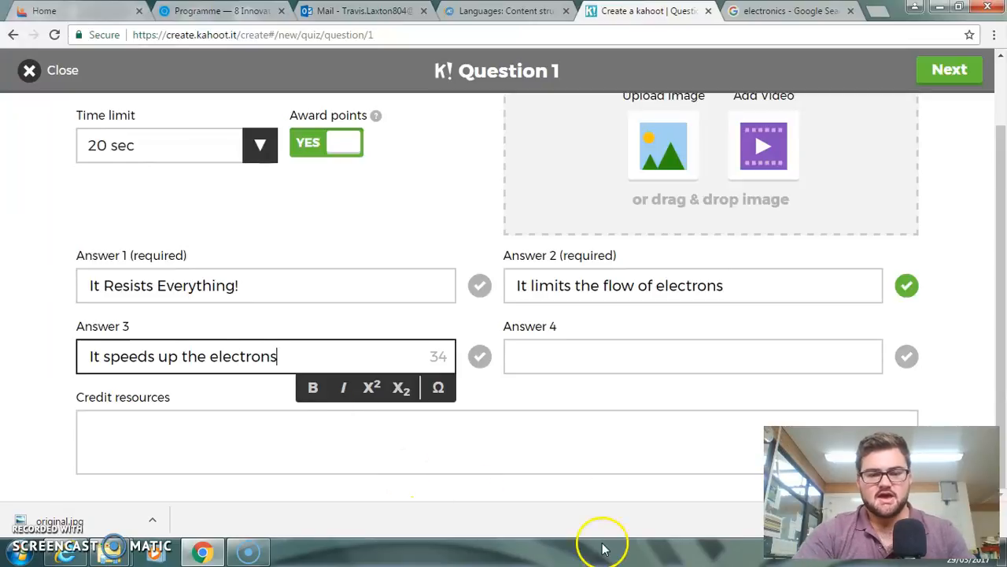
left_click(569, 354)
type("It")
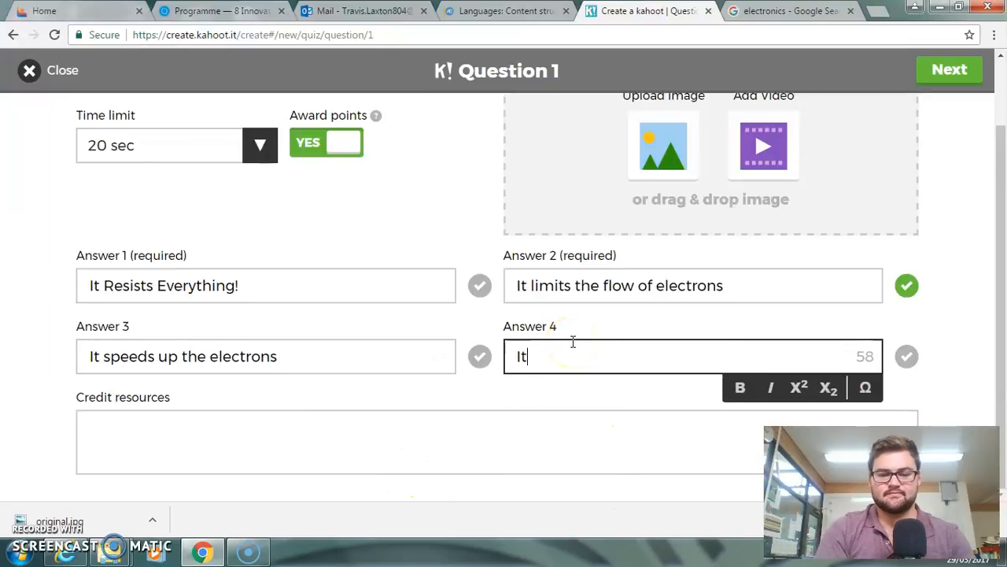
type(" Shines like a LED")
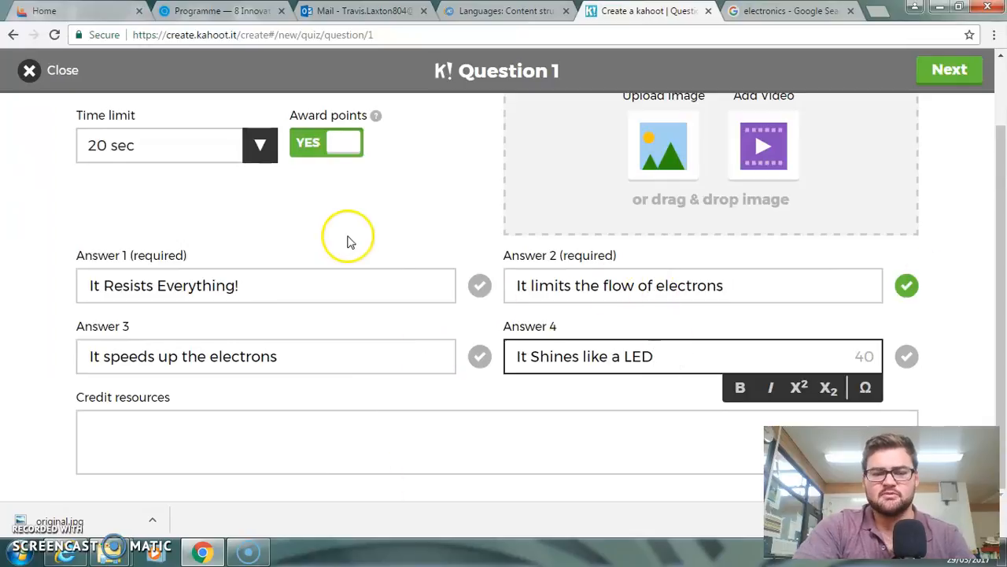
Step: Review the completed resistor question, accept it without media or credit resources, and save the Electronics quiz
scroll(197, 263, "up", 1)
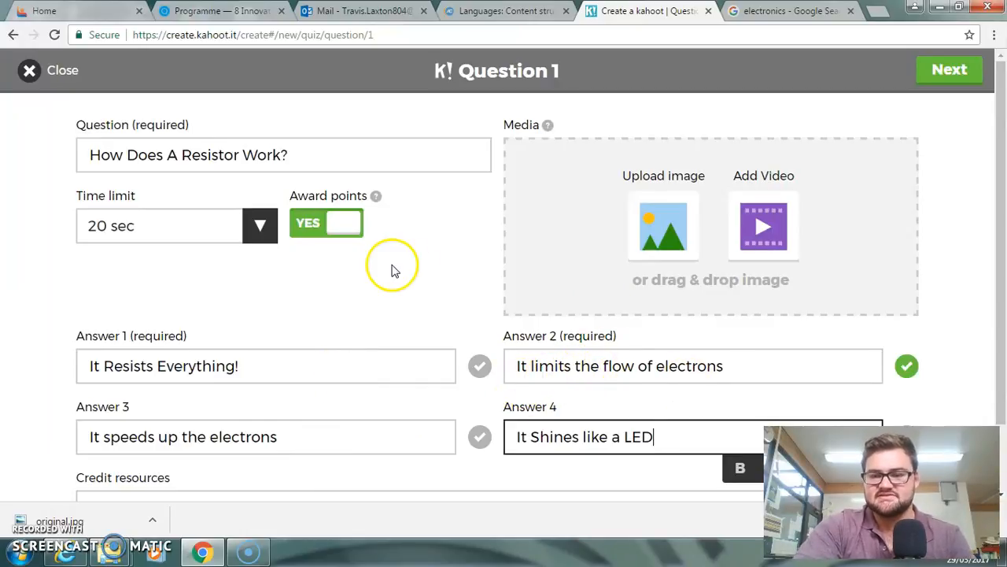
scroll(394, 268, "down", 1)
scroll(389, 265, "up", 1)
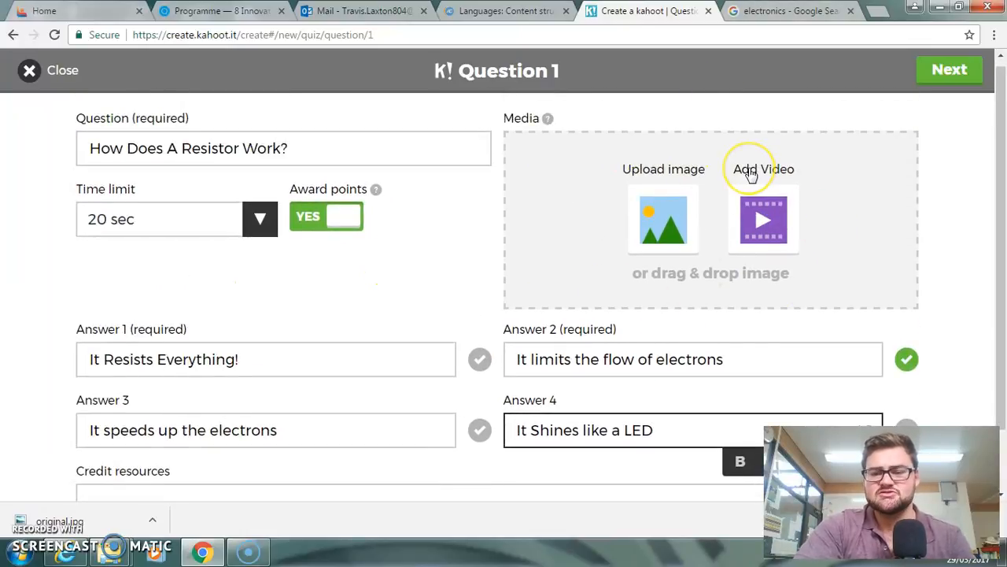
scroll(674, 129, "down", 2)
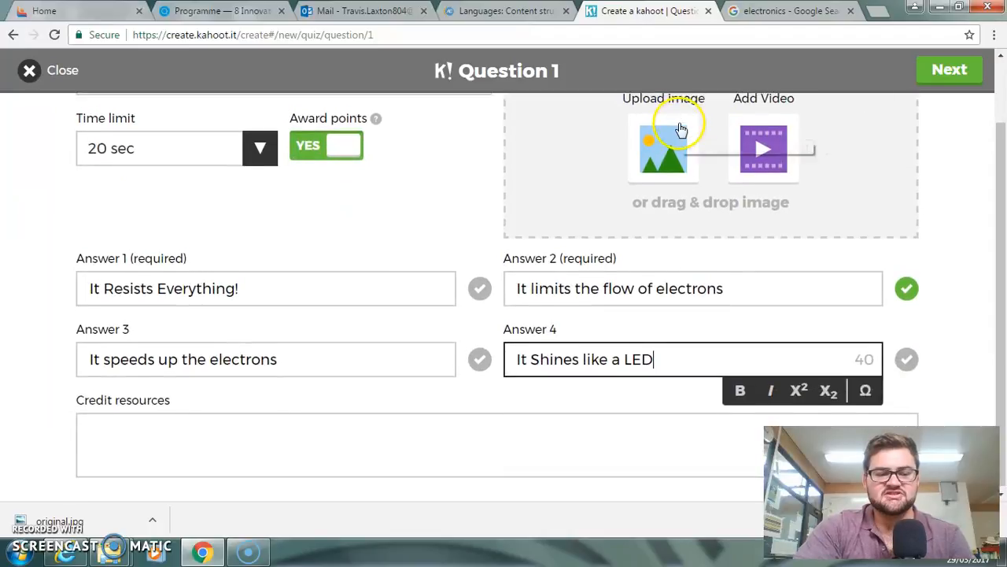
scroll(674, 128, "up", 2)
left_click(950, 69)
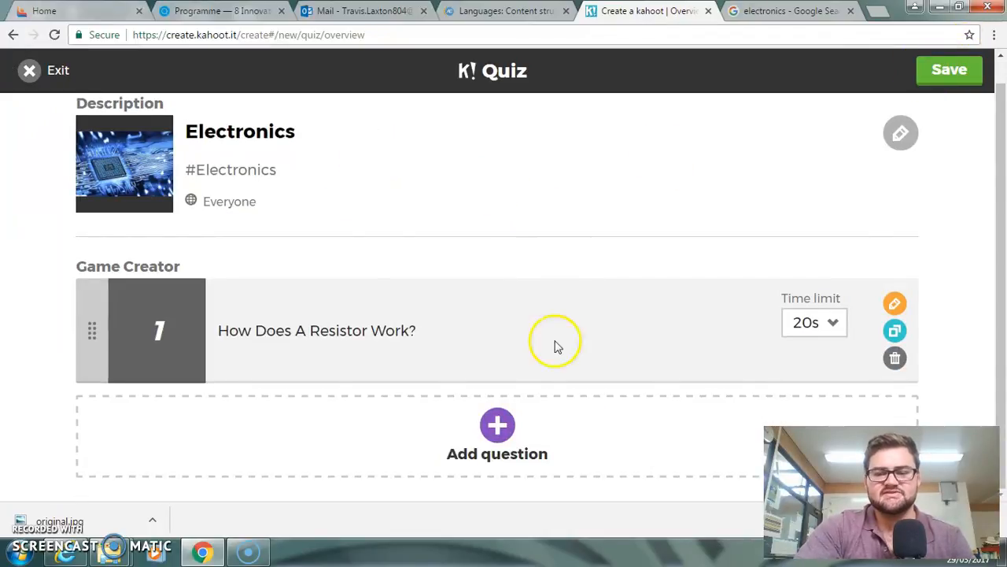
left_click(936, 74)
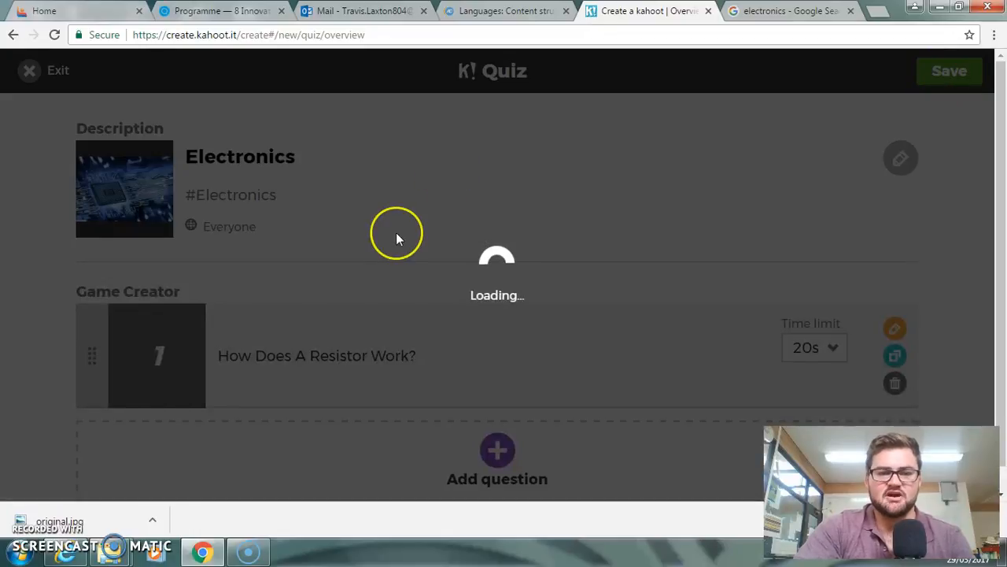